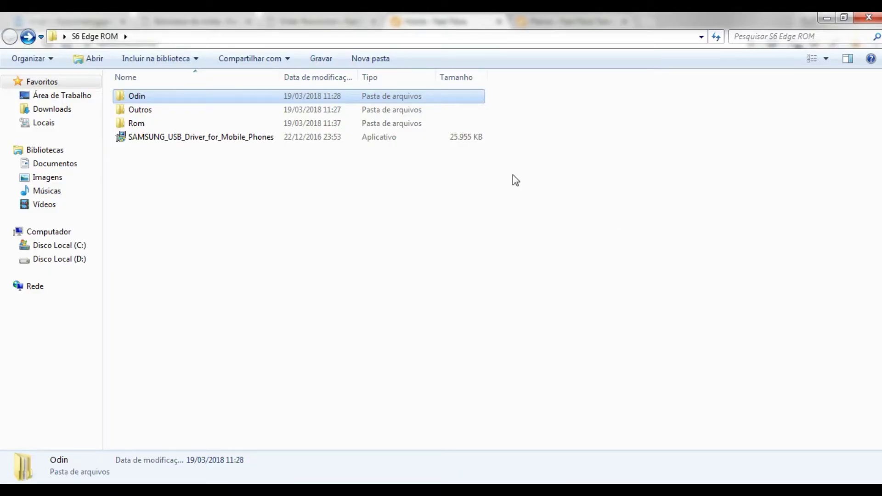
Open the Rom folder and inspect the contents of the G928GUBS3CQG1_G928GZTO3CQE1_ZTO archive and the extracted MD5 file beside it.
double_click(179, 123)
left_click(185, 111)
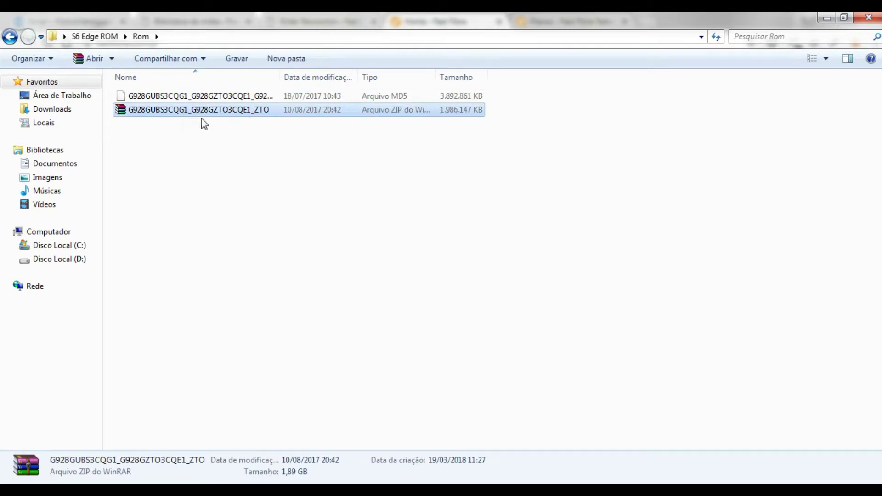
right_click(178, 114)
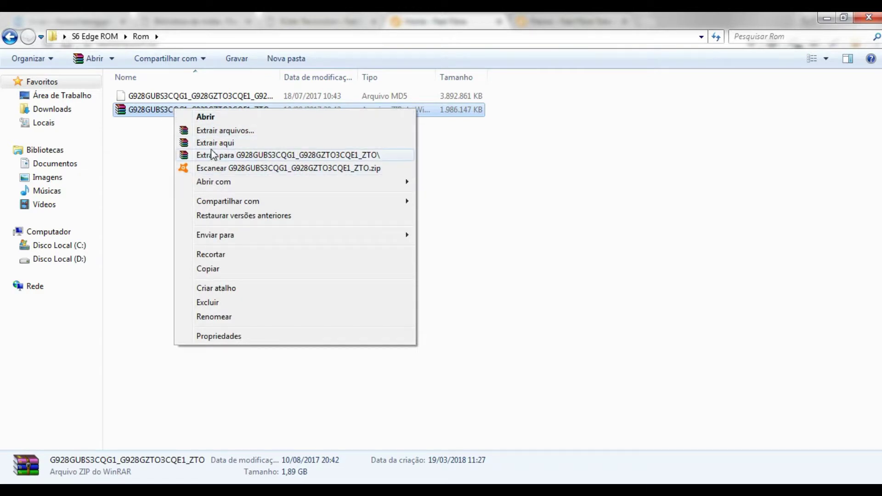
left_click(150, 150)
left_click(170, 114)
double_click(158, 109)
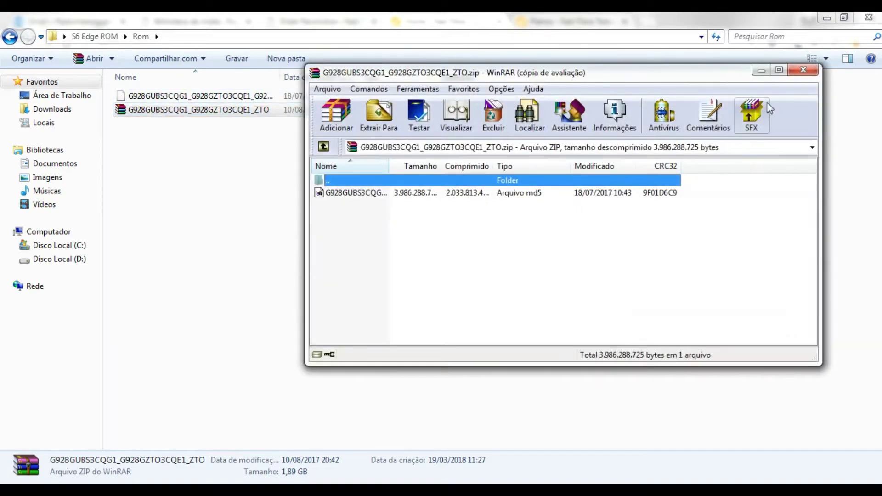
left_click(801, 73)
left_click(386, 97)
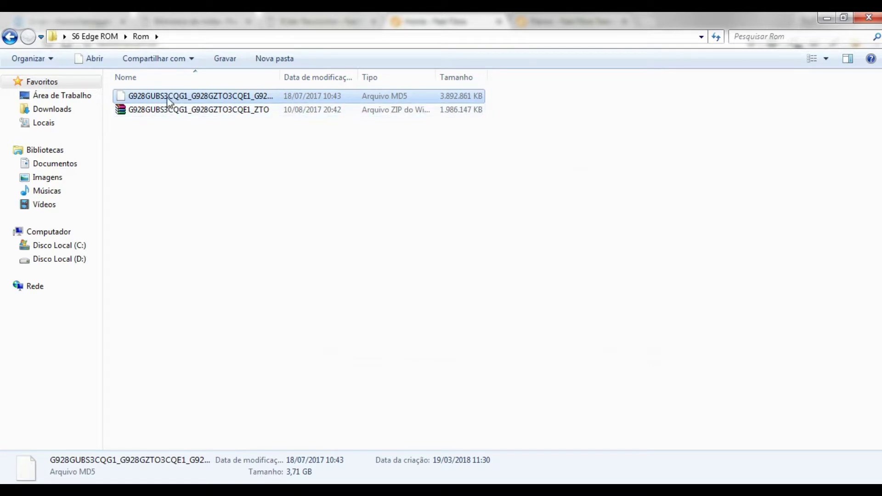
Run SAMSUNG_USB_Driver_for_Mobile_Phones from the S6 Edge ROM folder as administrator, advance past the language selection, and cancel the installation.
left_click(10, 37)
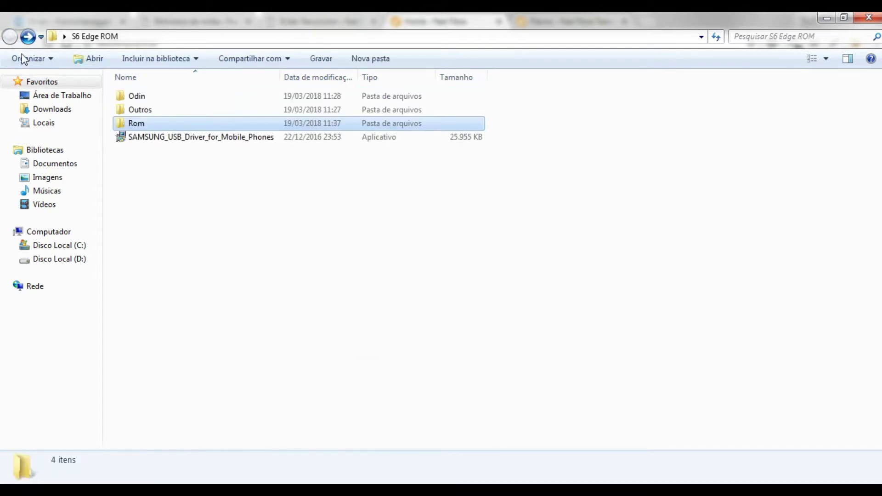
left_click(177, 137)
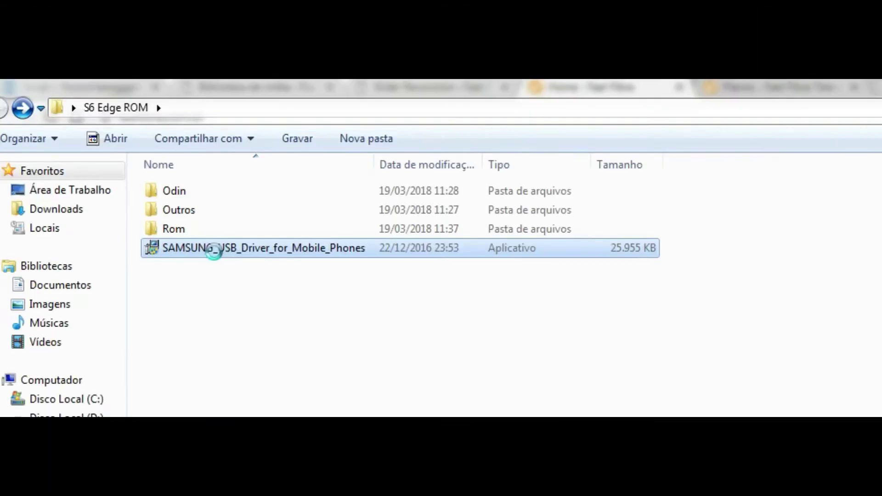
right_click(161, 141)
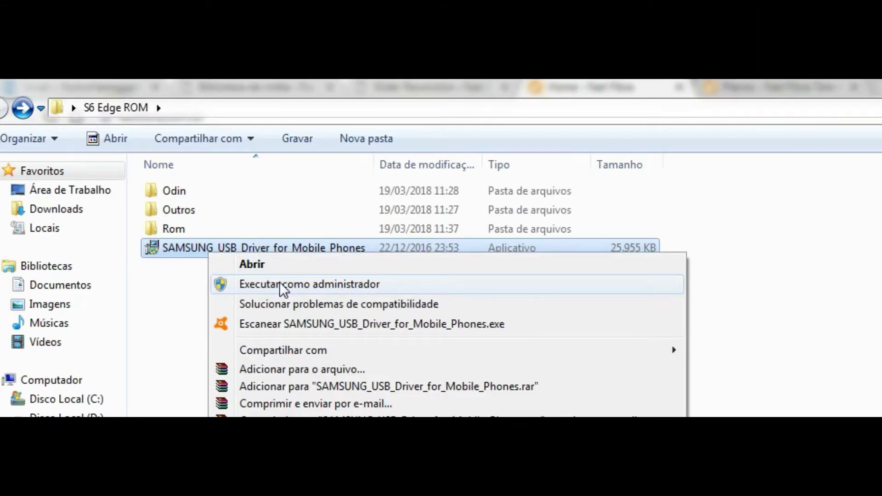
left_click(279, 283)
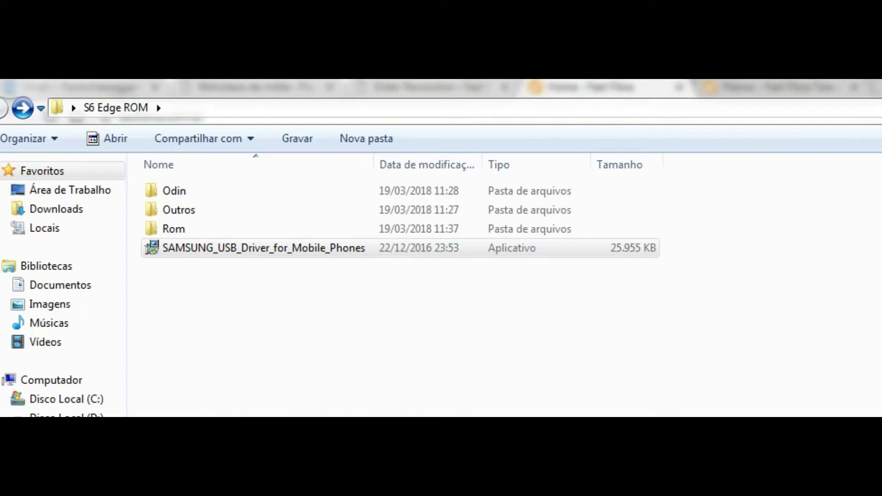
mouse_move(230, 248)
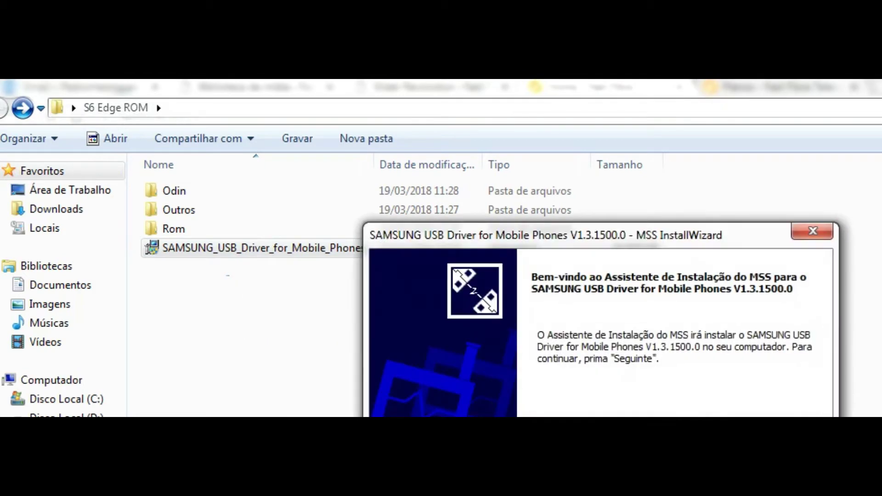
key("Return")
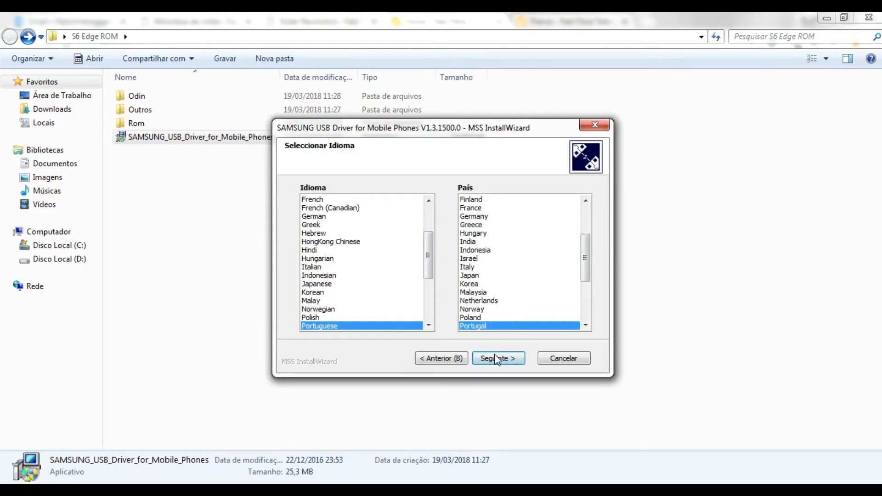
left_click(498, 358)
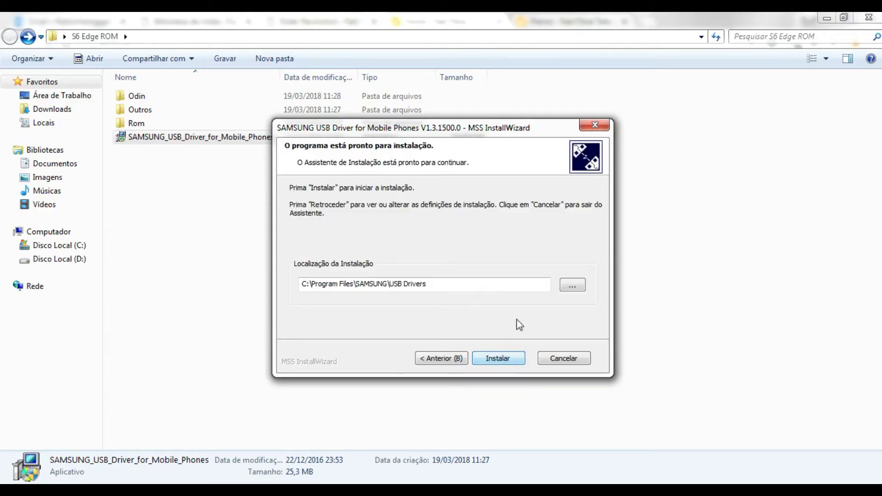
left_click(556, 359)
left_click(433, 284)
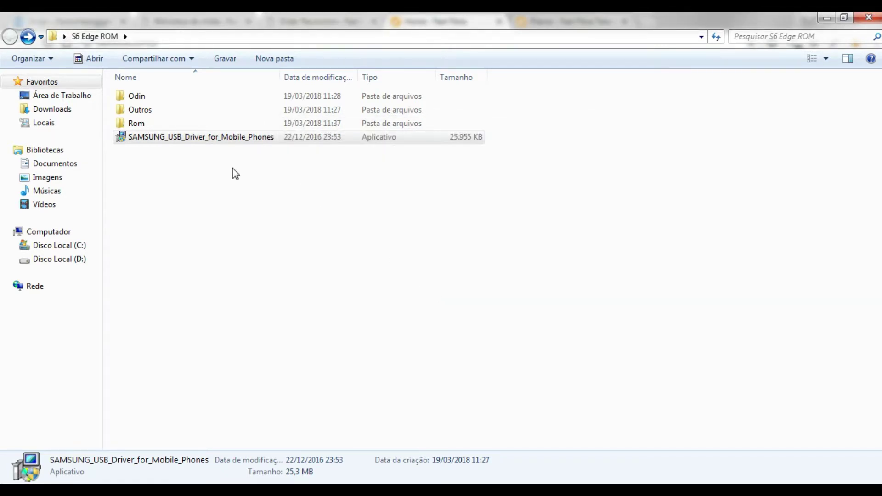
double_click(152, 123)
left_click(145, 111)
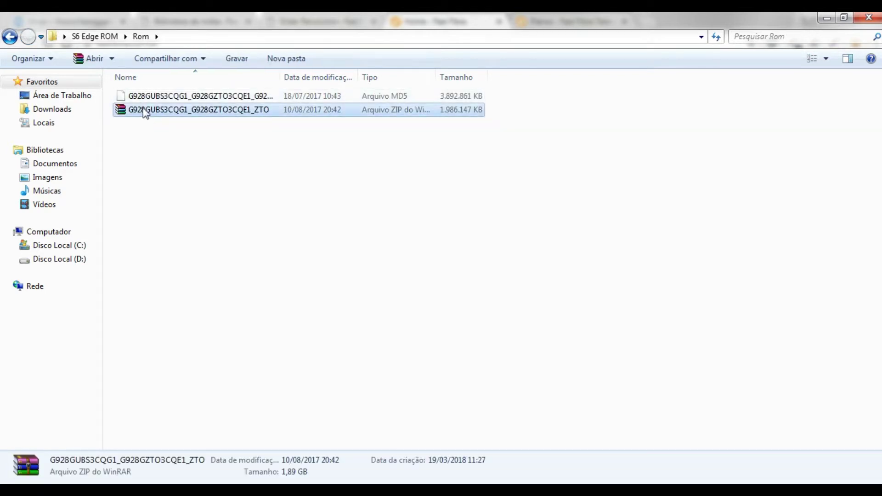
left_click(10, 36)
left_click(184, 137)
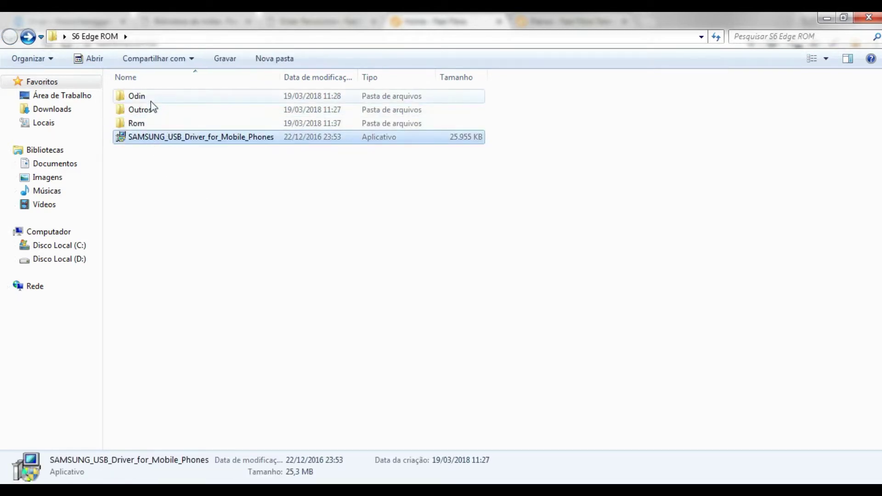
left_click(149, 96)
left_click(138, 115)
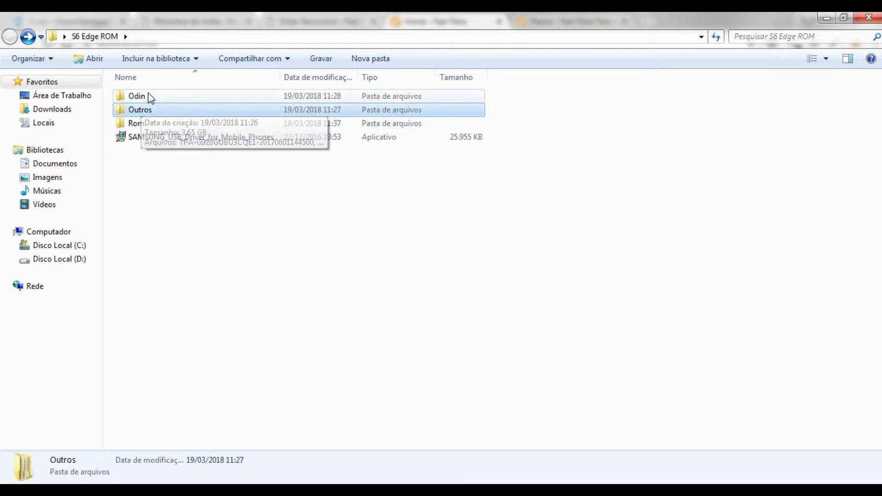
Open the Odin folder, check the extraction options for the Odin3_v3.12.3 archive, and select the extracted Odin3 v3.12.3 folder.
left_click(150, 96)
double_click(148, 98)
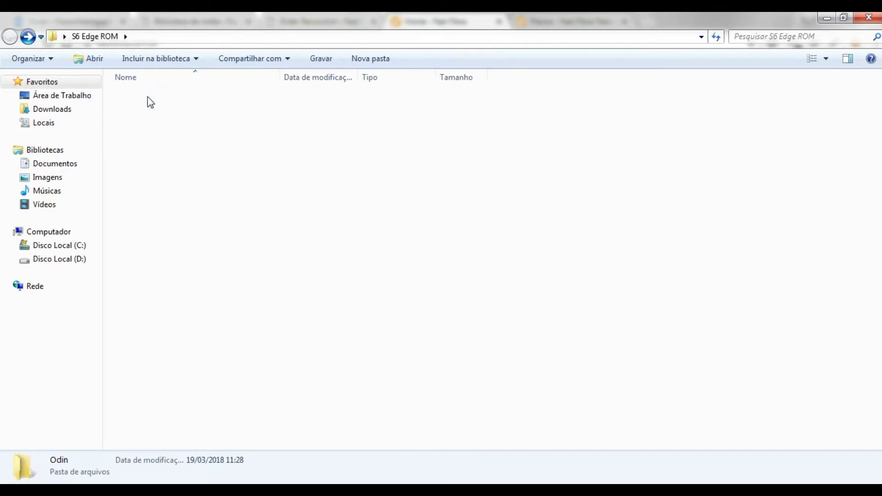
left_click(157, 109)
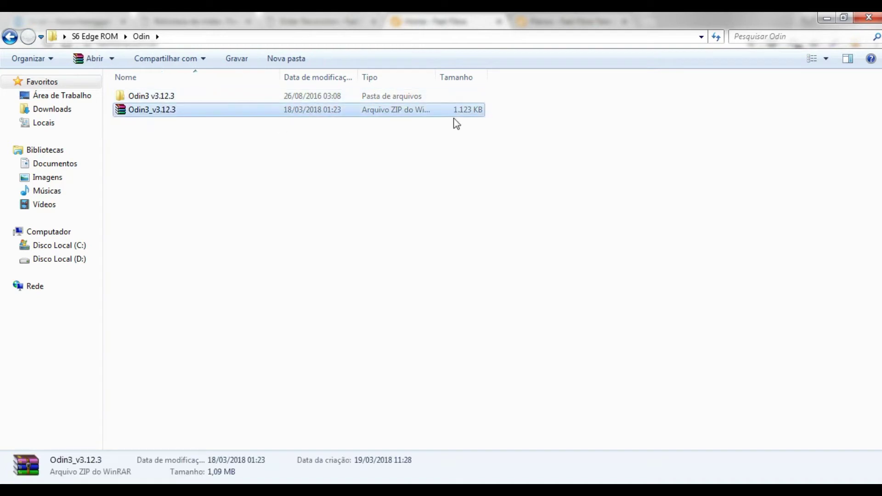
right_click(160, 106)
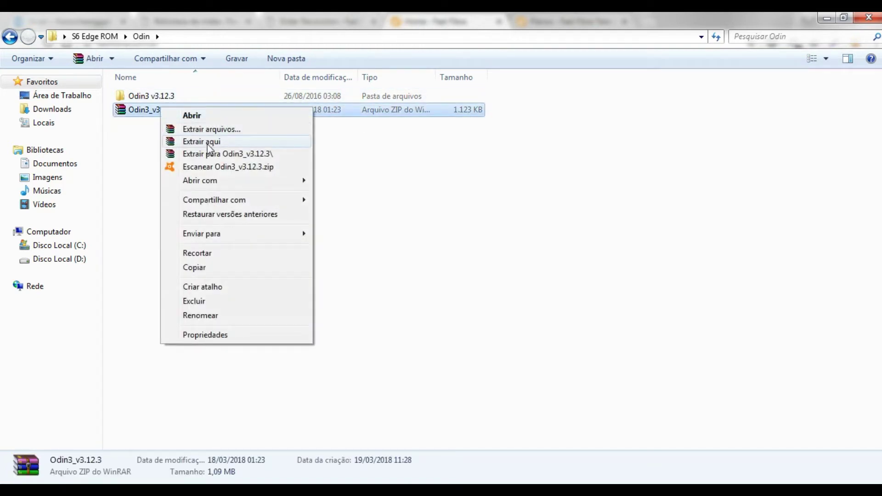
left_click(150, 161)
left_click(174, 96)
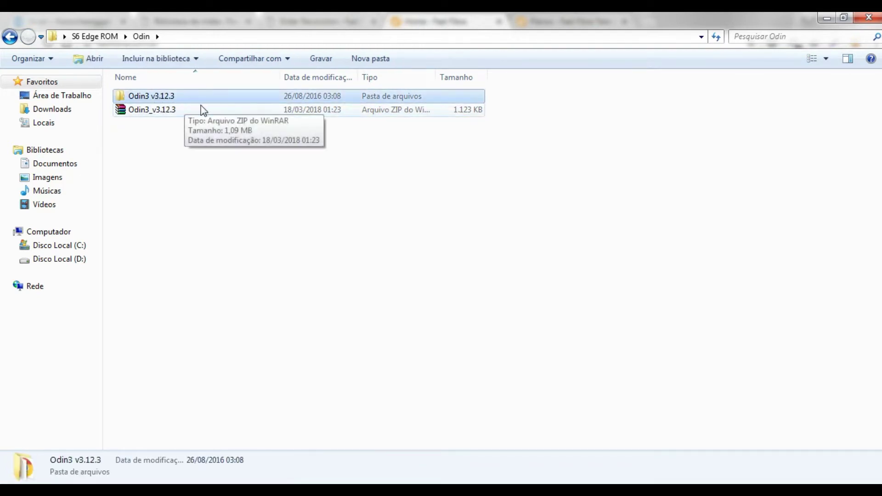
Open the Odin3 v3.12.3 folder and run the Odin3 application as administrator.
double_click(167, 100)
left_click(145, 98)
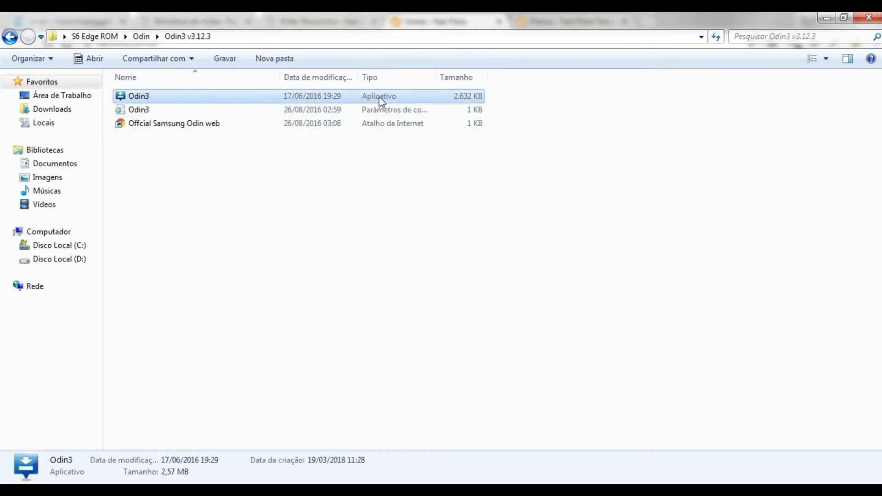
right_click(140, 98)
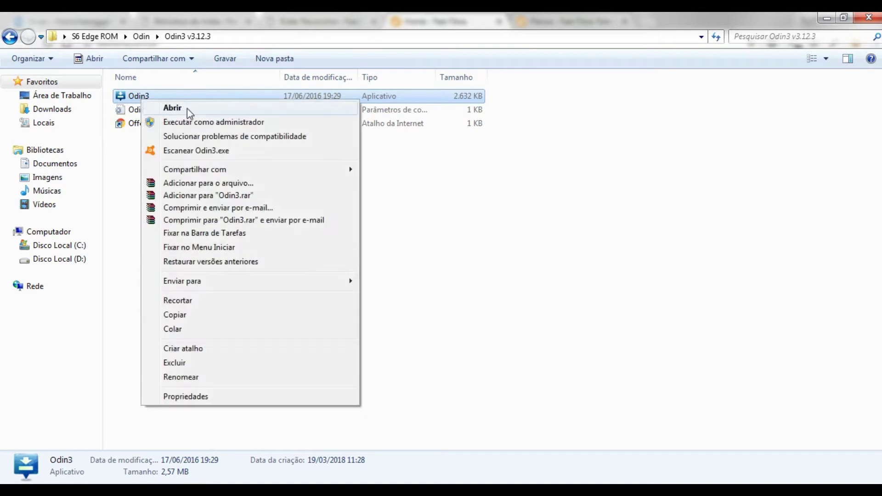
left_click(198, 124)
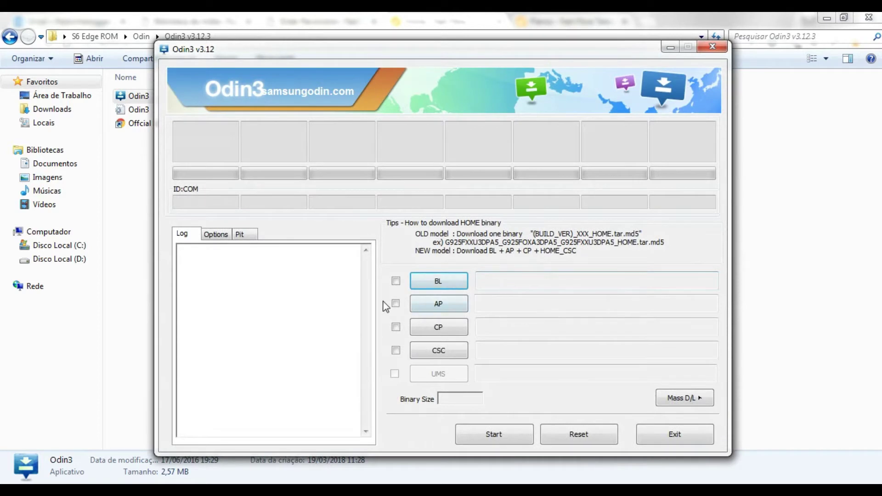
Start choosing the AP firmware file and browse from the desktop to the Rom folder inside S6 Edge ROM.
left_click(442, 306)
left_click(443, 306)
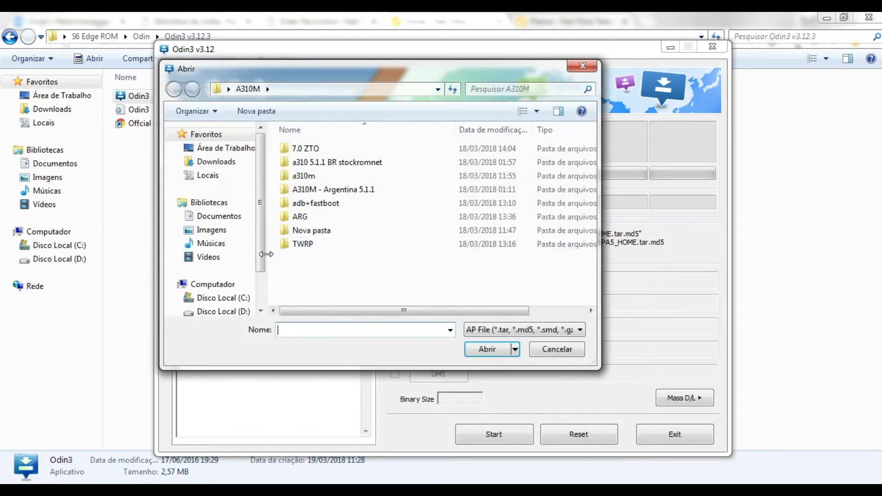
scroll(257, 252, "down", 1)
scroll(253, 211, "up", 1)
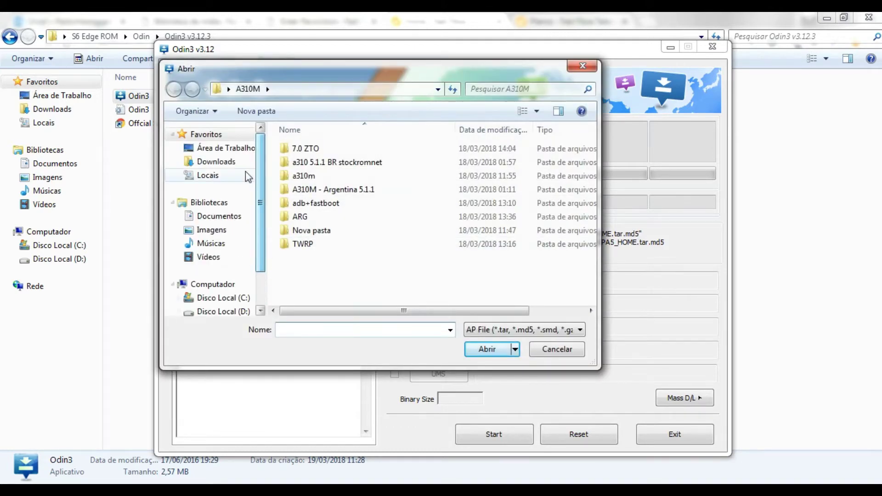
left_click(231, 152)
scroll(352, 257, "down", 2)
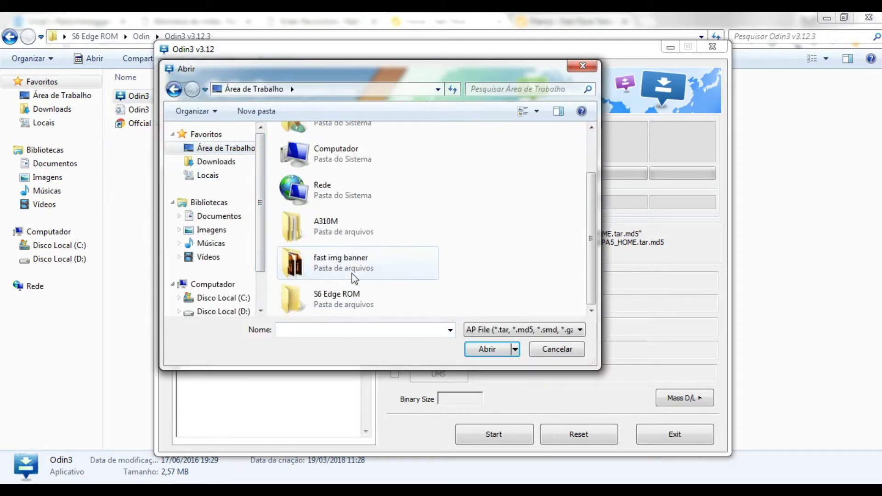
double_click(340, 301)
double_click(316, 177)
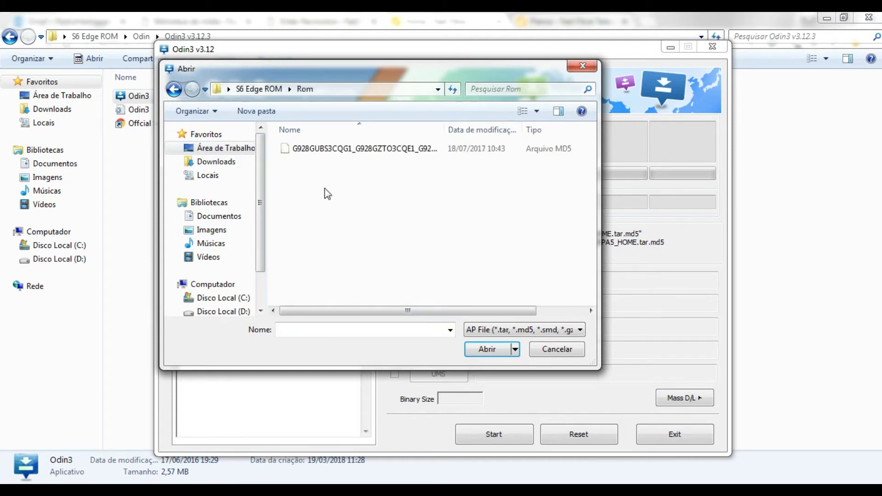
Load G928GUBS3CQG1_G928GZTO3CQE1_G928GUBU3CQF1_HOME.tar.md5 as the AP file and check its path.
left_click(345, 152)
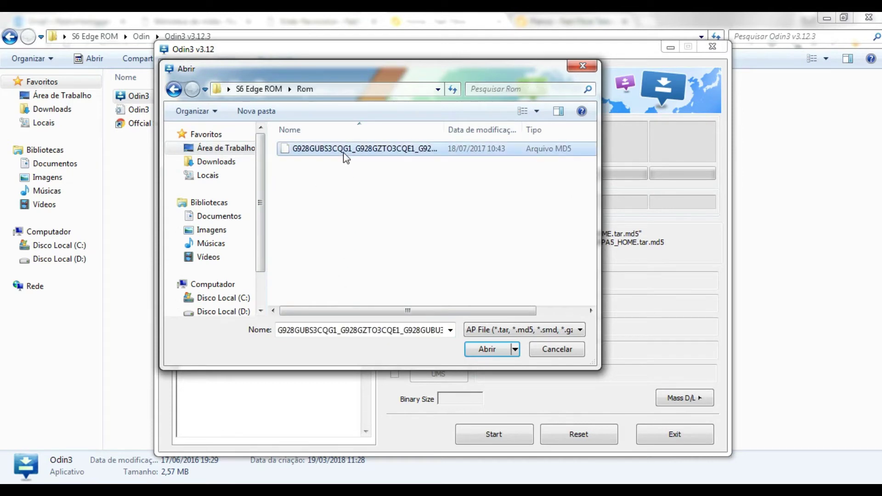
left_click(315, 152)
left_click_drag(314, 150, 297, 151)
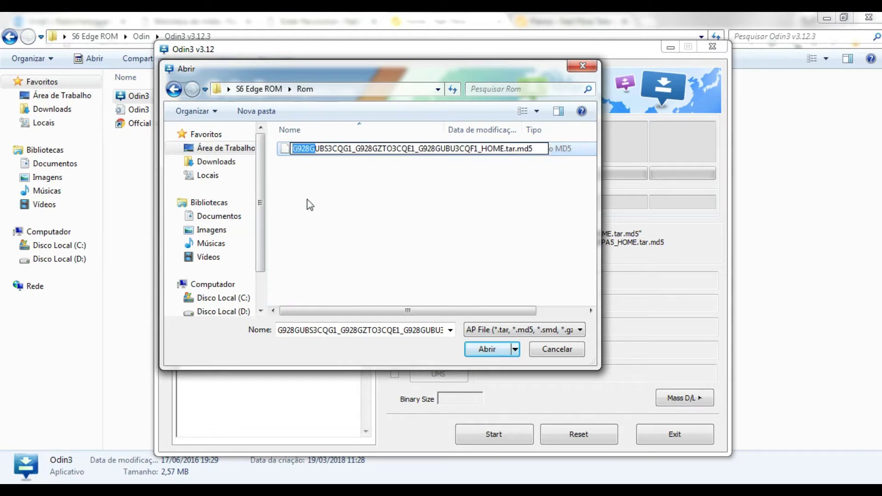
left_click(320, 210)
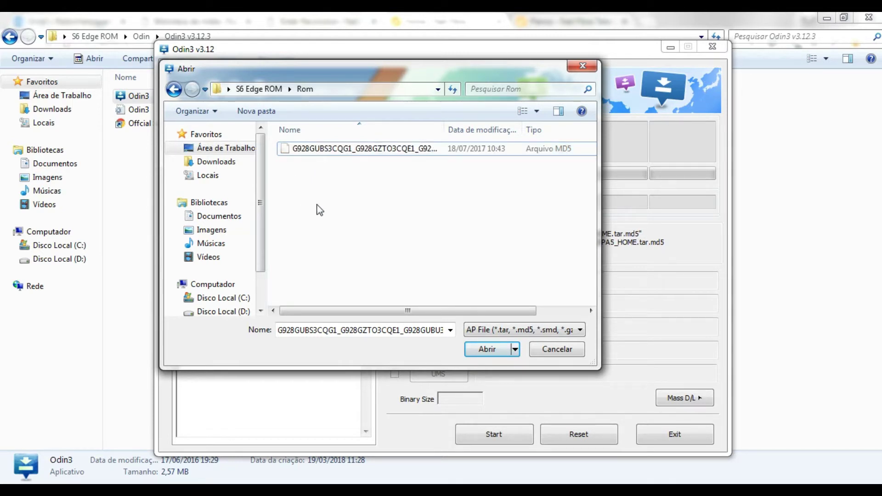
left_click(317, 152)
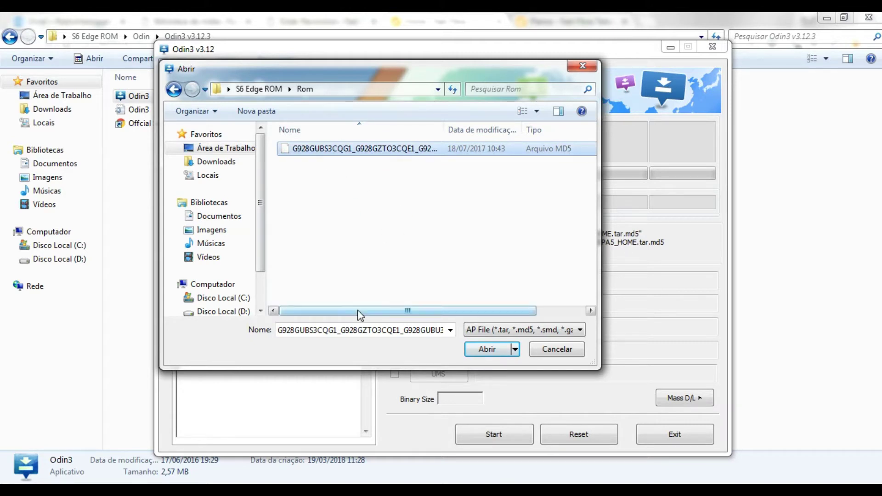
left_click(487, 350)
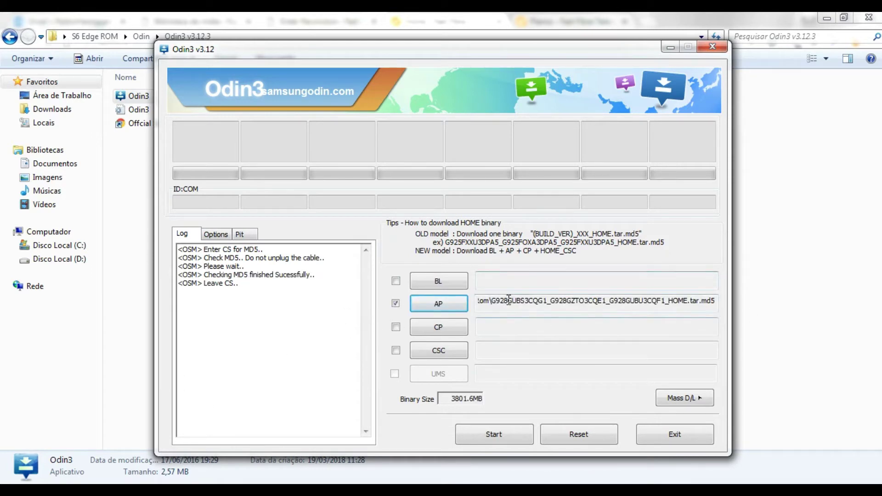
left_click_drag(529, 305, 439, 308)
left_click(699, 306)
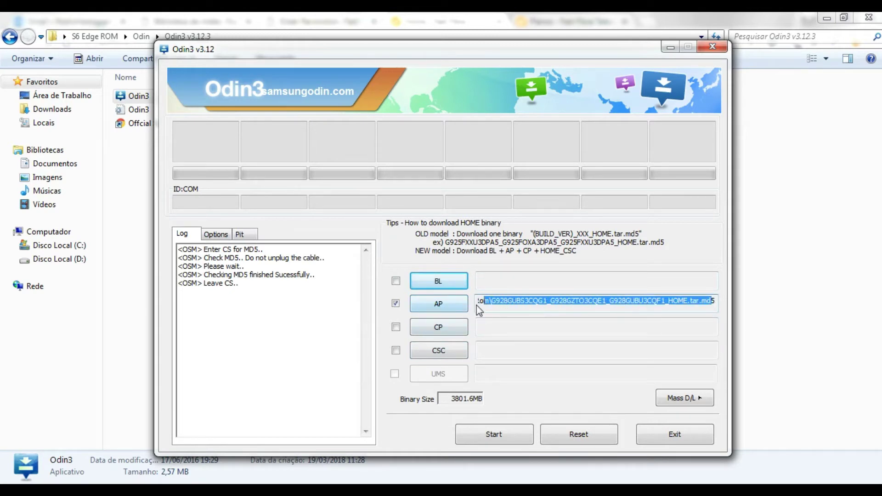